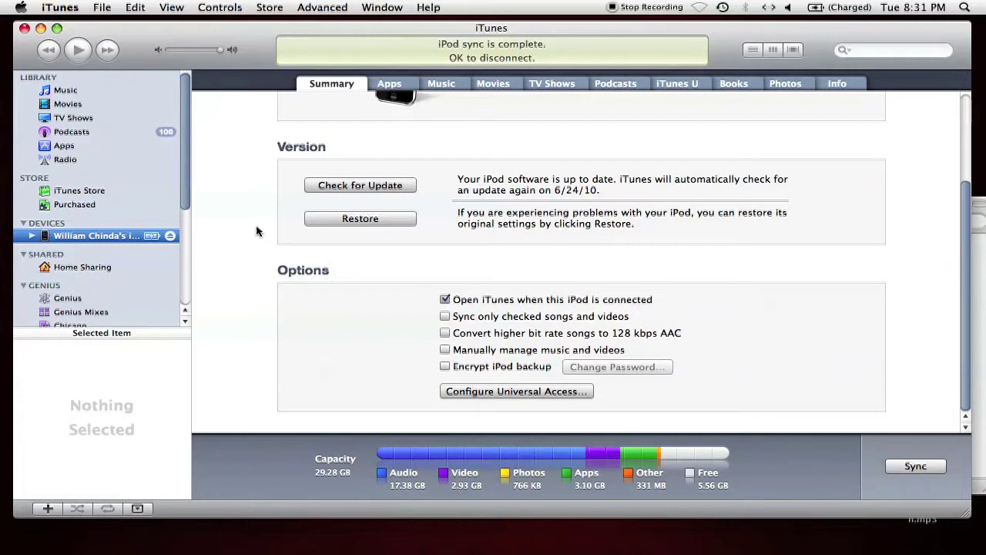
# Step: Back up the iPod and confirm today's 8:31 PM backup tops the Devices preferences list
pyautogui.rightClick(126, 237)
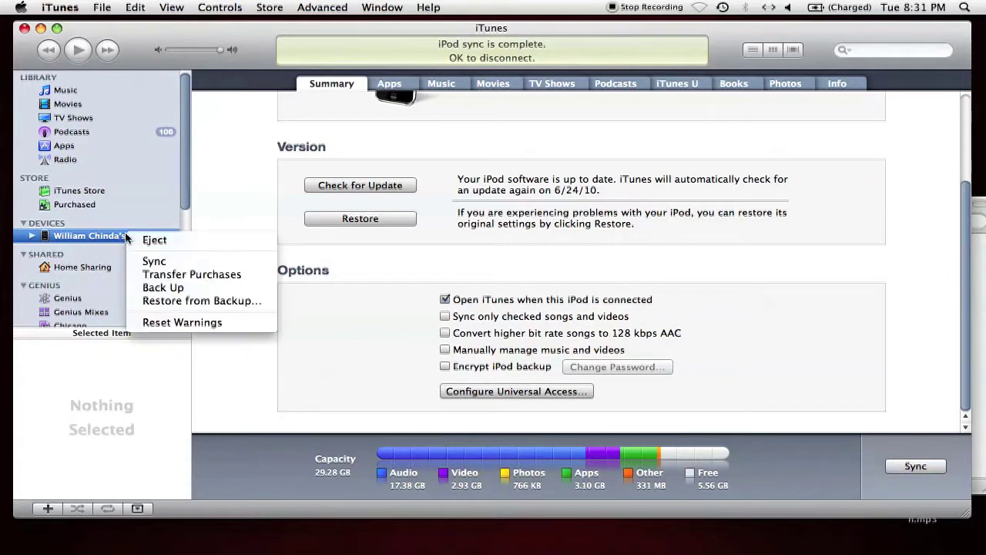
pyautogui.click(174, 288)
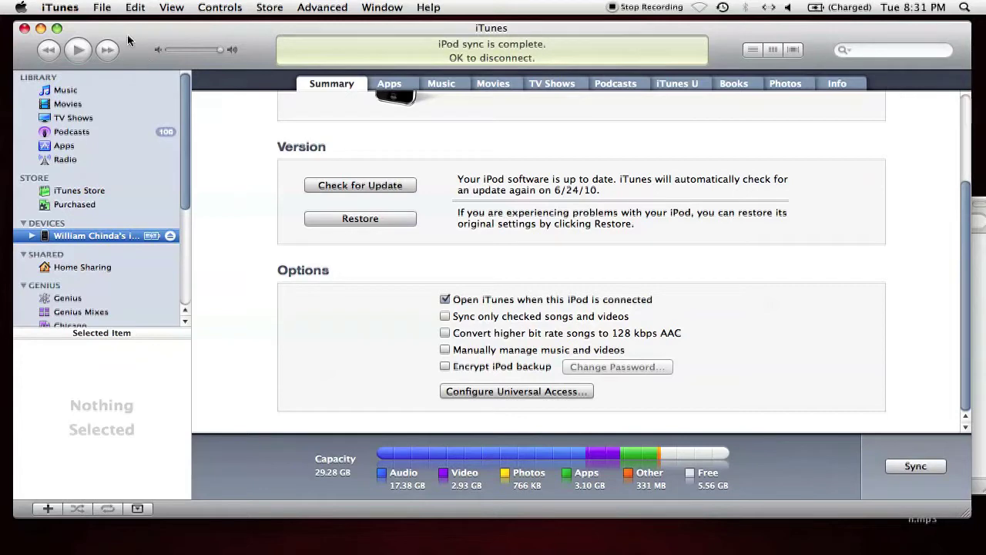
pyautogui.click(60, 8)
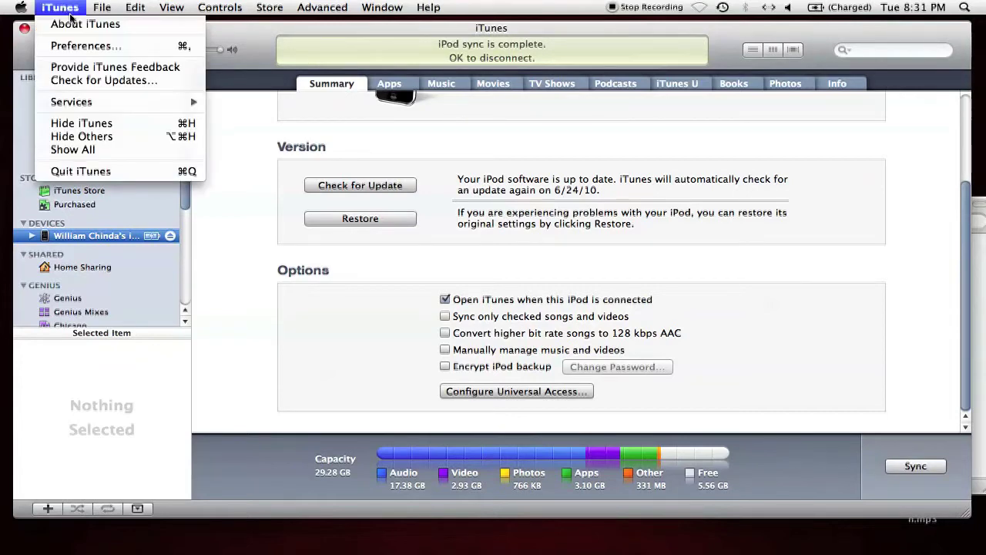
pyautogui.click(81, 47)
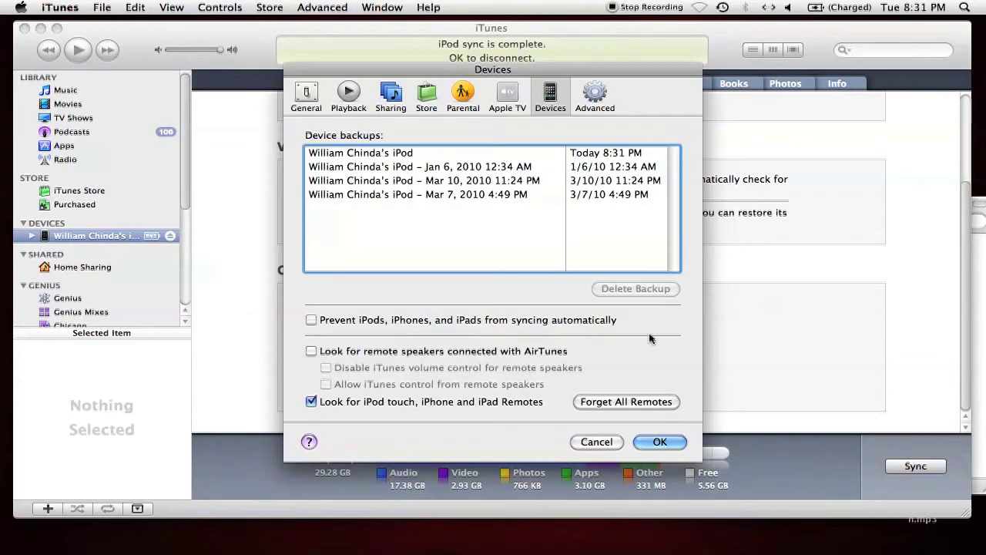
pyautogui.click(602, 446)
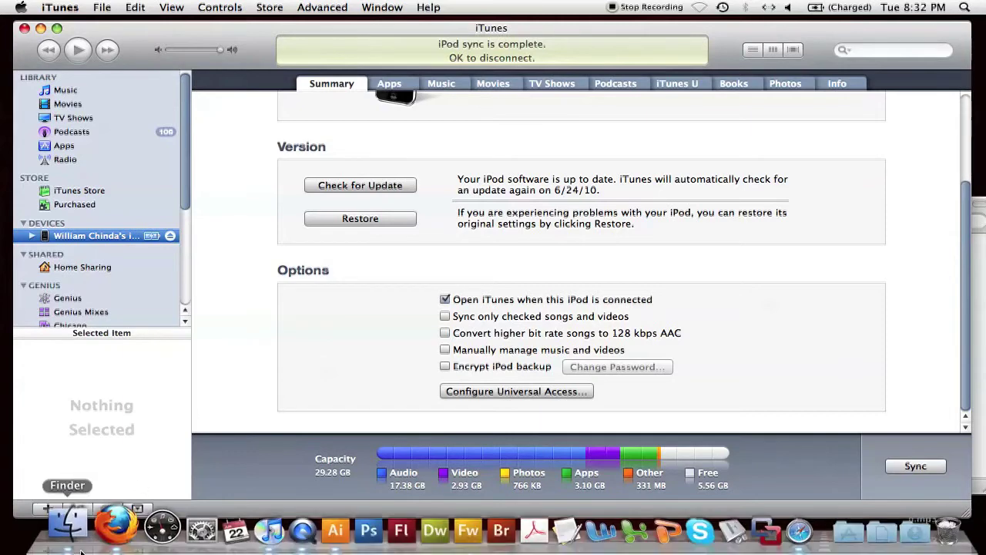
pyautogui.click(81, 551)
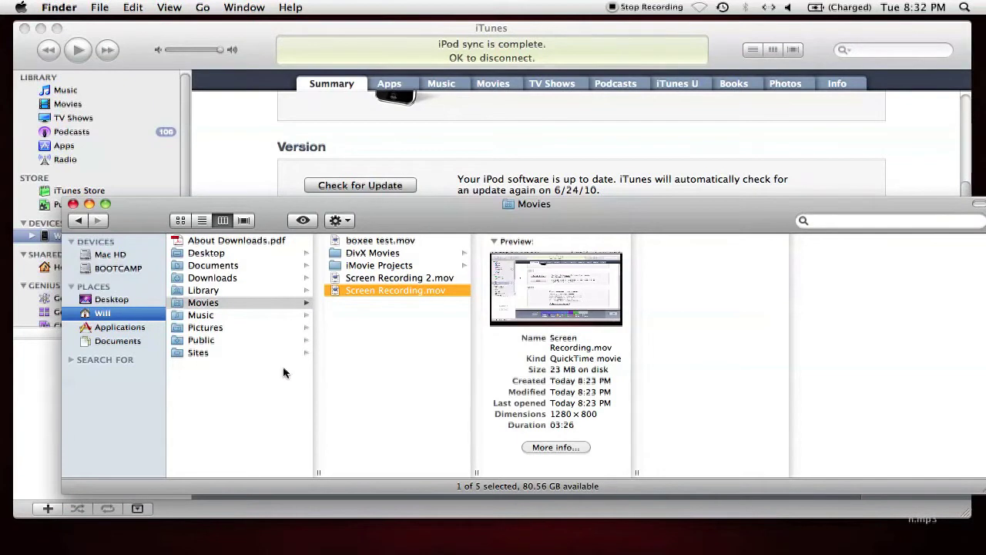
# Step: Go to Library > Application Support > MobileSync > Backup in Finder
pyautogui.click(208, 293)
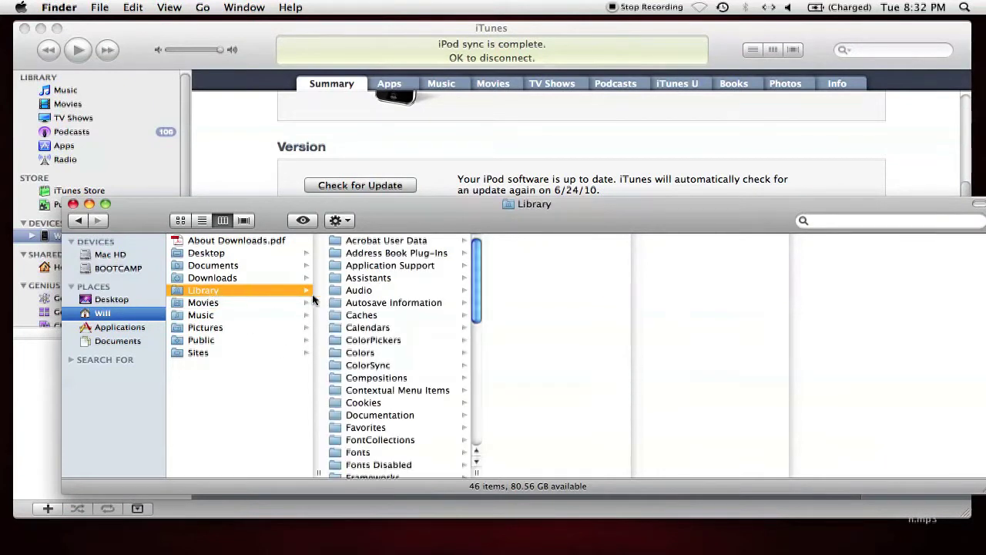
pyautogui.click(403, 268)
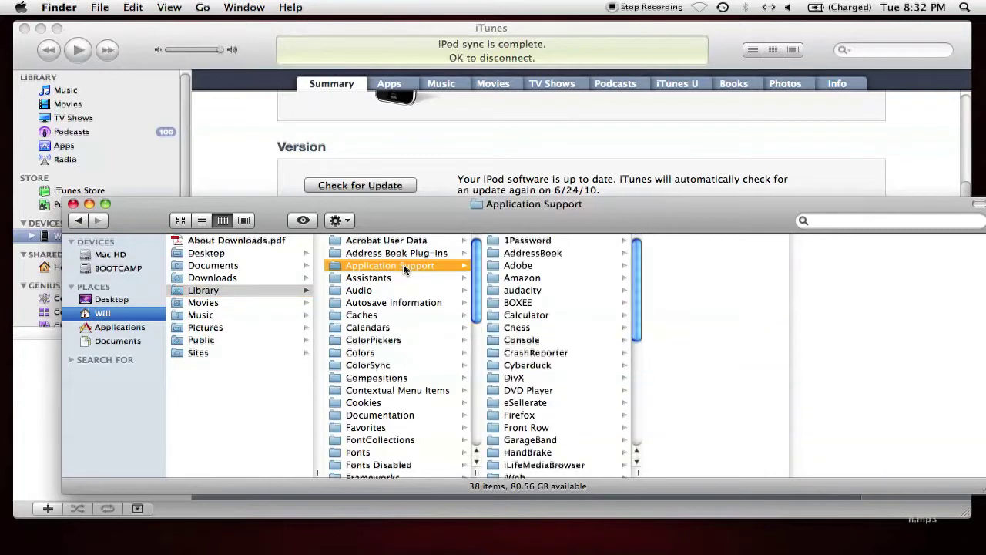
pyautogui.scroll(-5, 574, 346)
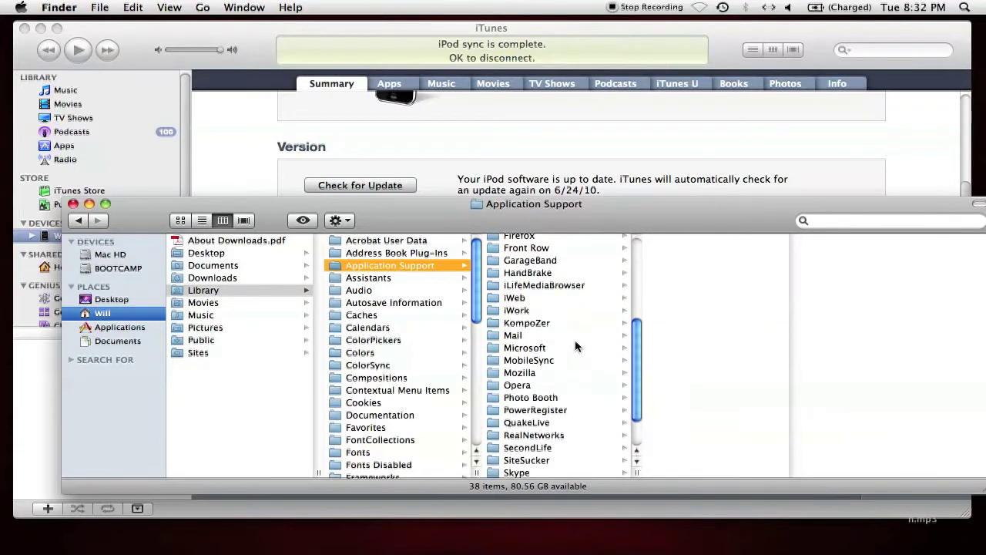
pyautogui.click(560, 360)
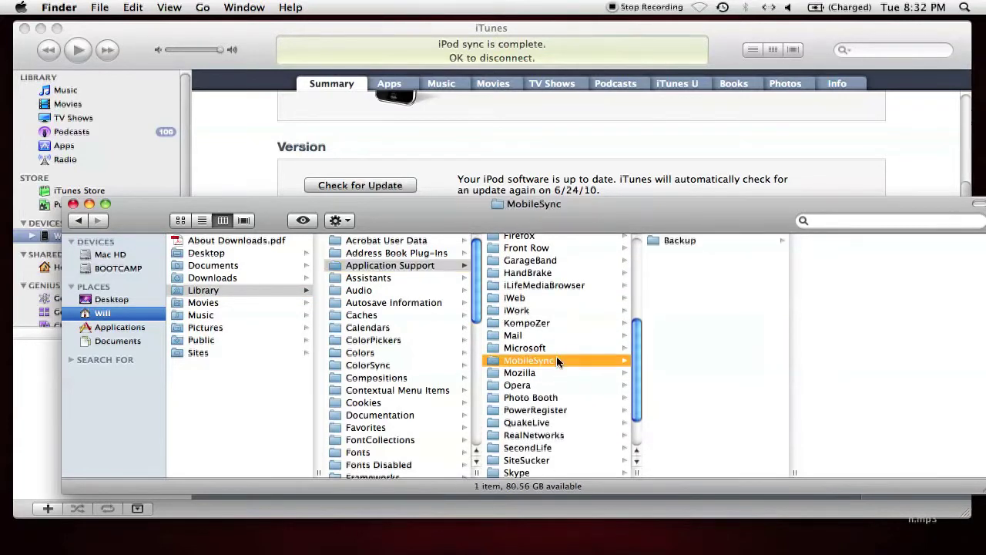
pyautogui.click(680, 243)
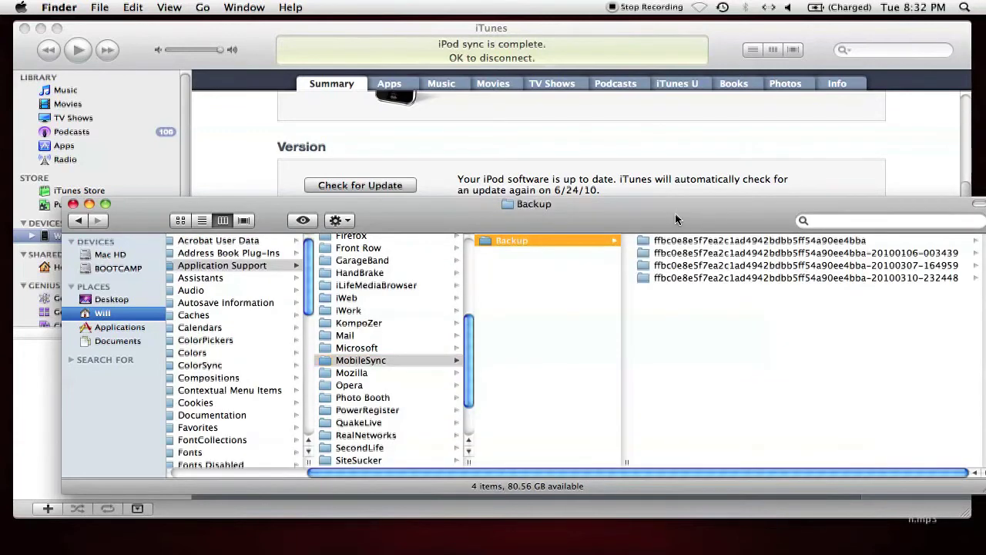
# Step: Compare the four backup folders with iTunes' Devices preferences backups list
pyautogui.moveTo(676, 219); pyautogui.dragTo(458, 228)
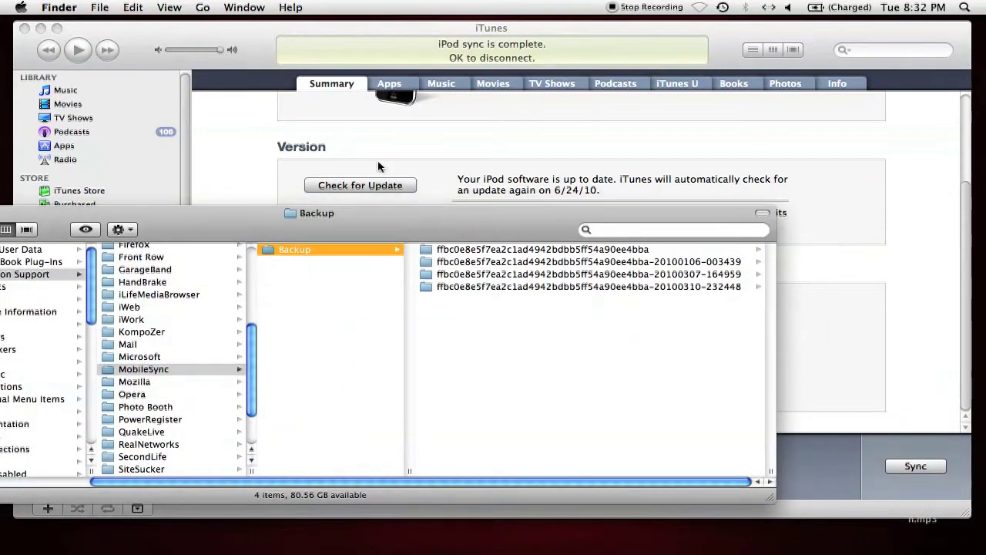
pyautogui.click(151, 37)
pyautogui.click(61, 8)
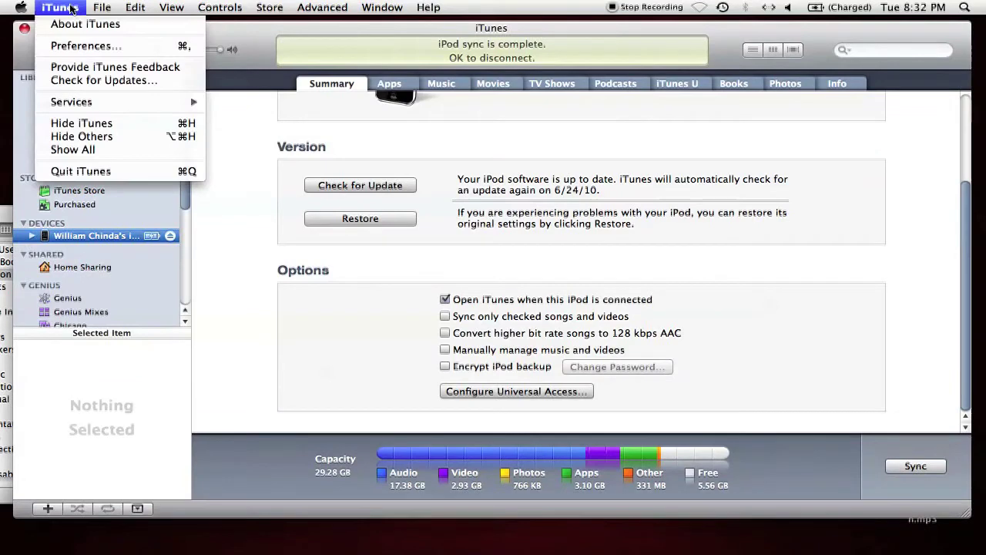
pyautogui.click(88, 46)
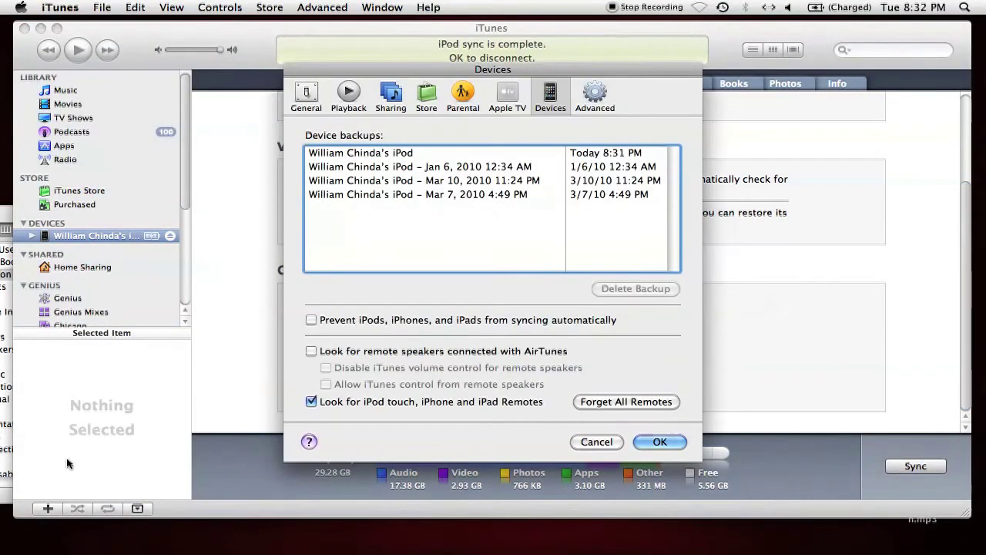
pyautogui.click(5, 215)
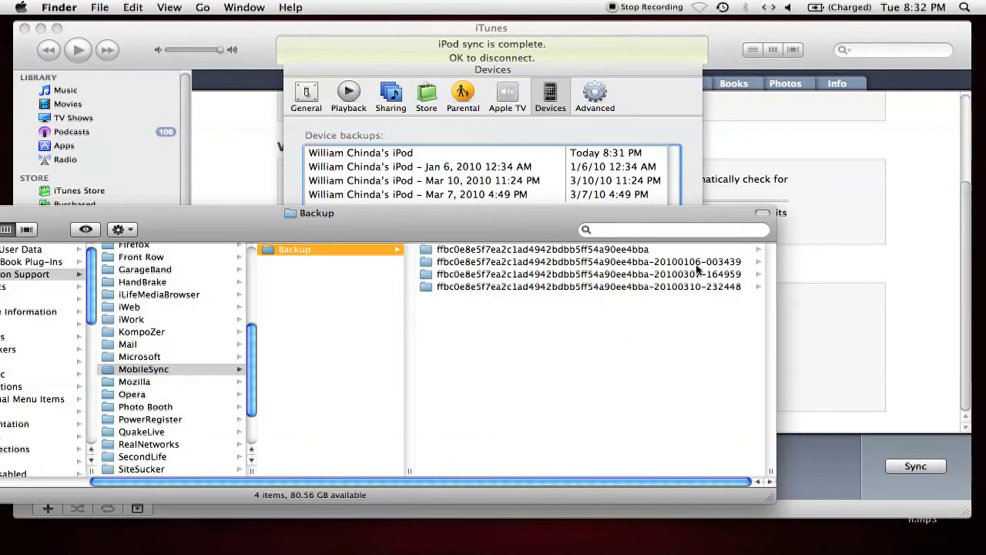
# Step: Check the backup folder's info to confirm its 8:31 PM modified time
pyautogui.click(600, 250)
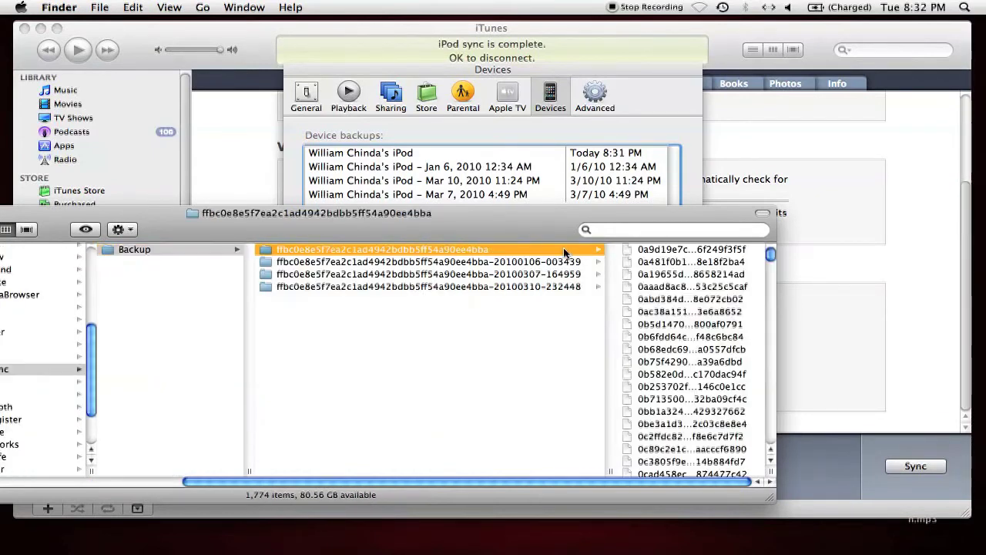
pyautogui.rightClick(564, 253)
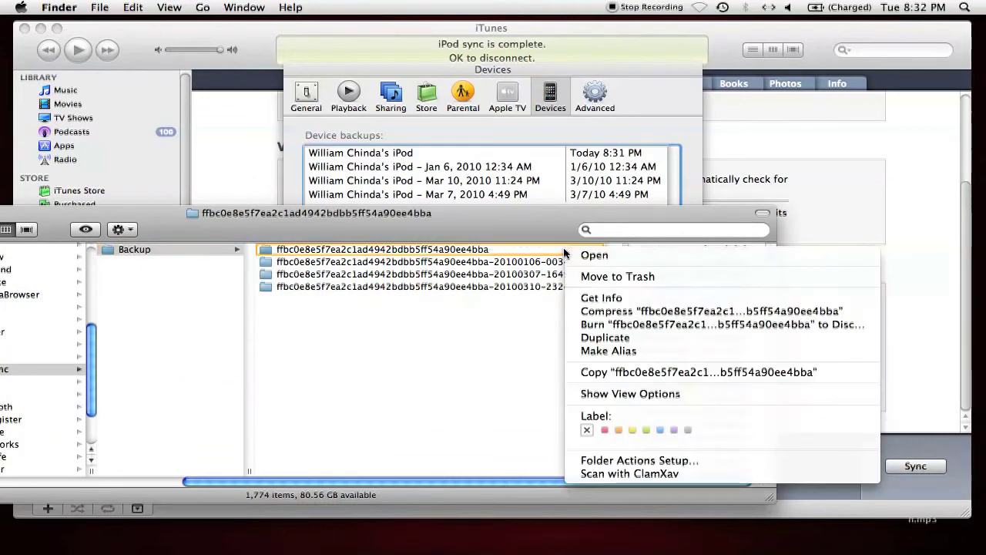
pyautogui.click(518, 295)
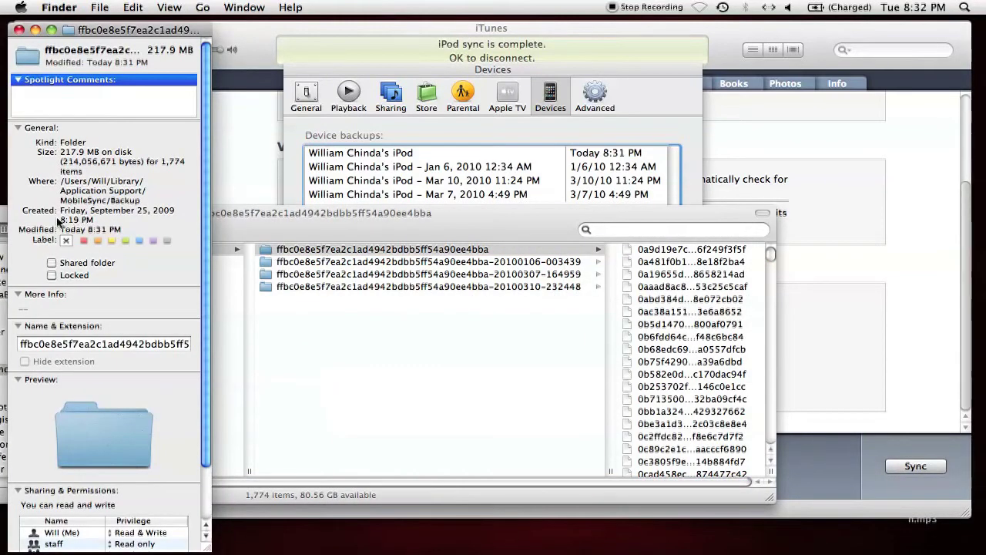
pyautogui.moveTo(87, 229); pyautogui.dragTo(129, 230)
pyautogui.click(20, 31)
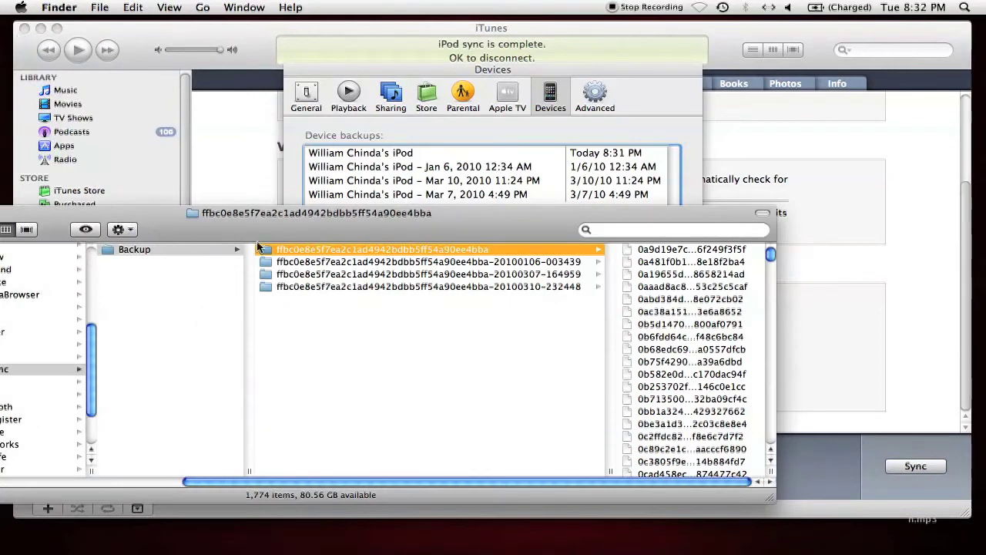
# Step: Duplicate the latest backup folder and select Info.plist inside the copy
pyautogui.rightClick(290, 254)
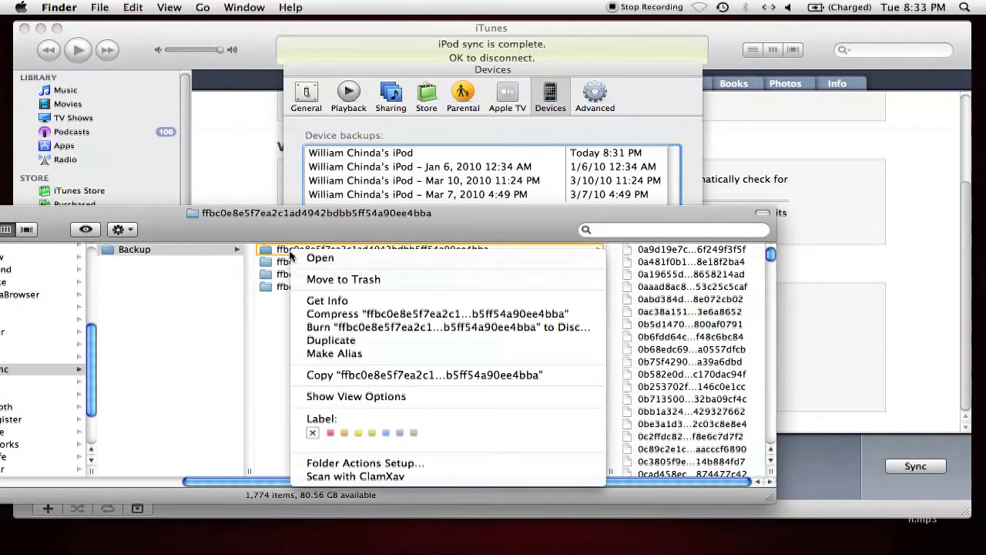
pyautogui.click(331, 340)
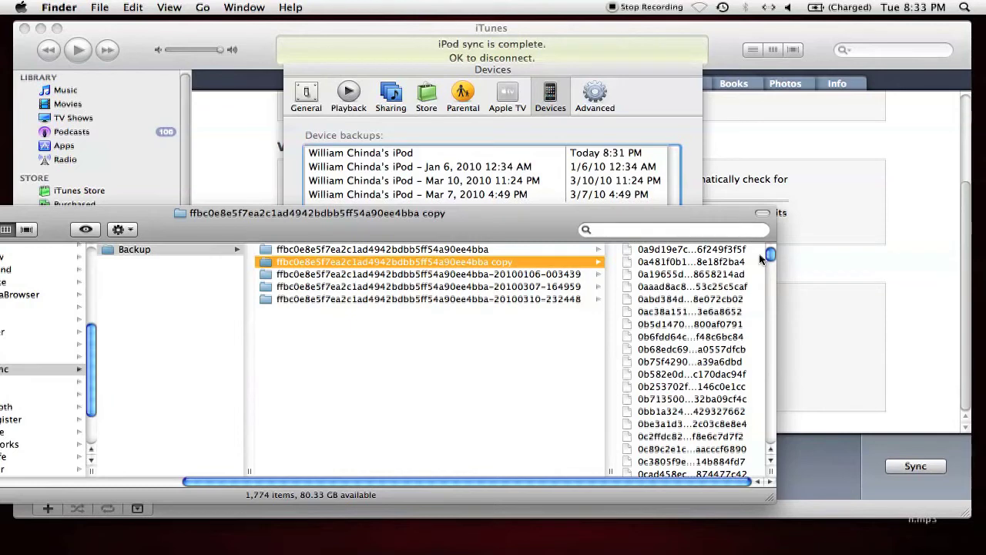
pyautogui.moveTo(771, 257); pyautogui.dragTo(759, 483)
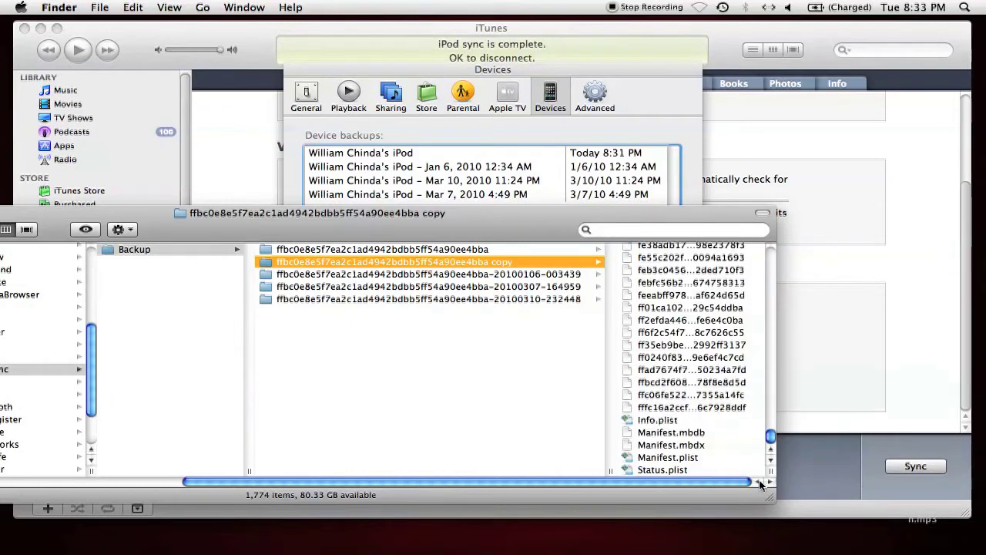
pyautogui.click(665, 423)
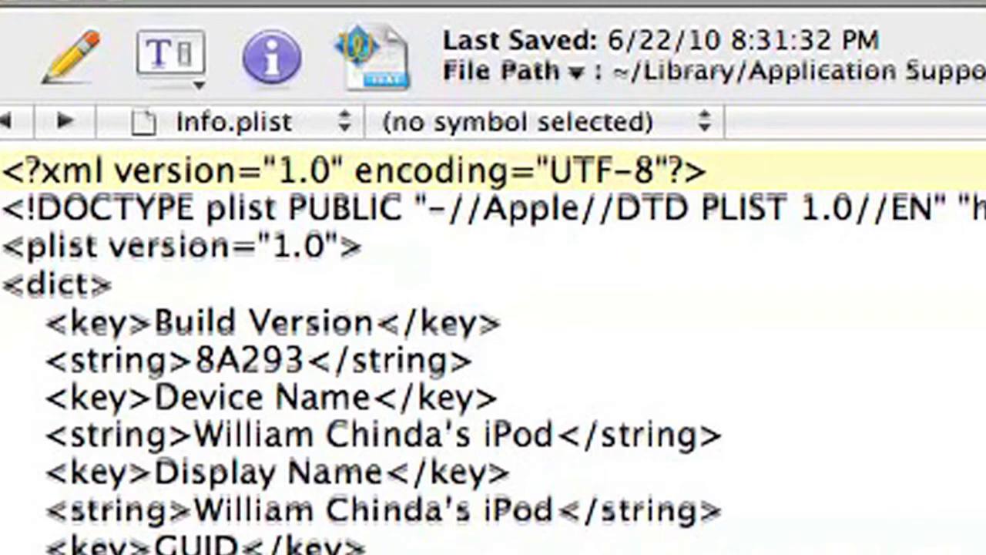
# Step: Append " = June 22, 2010 = 8pm" to the Display Name string value in Info.plist
pyautogui.click(384, 472)
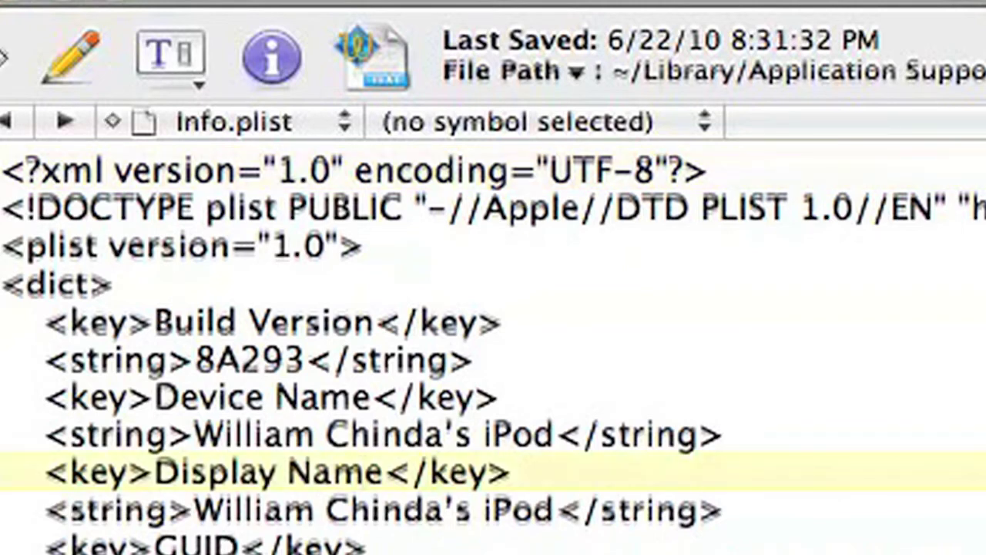
pyautogui.click(555, 509)
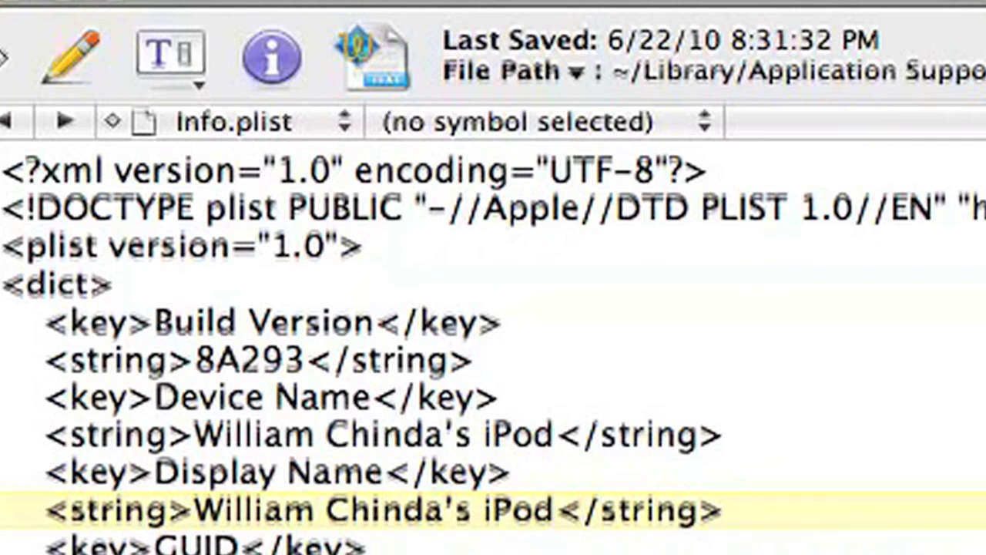
pyautogui.write('= ')
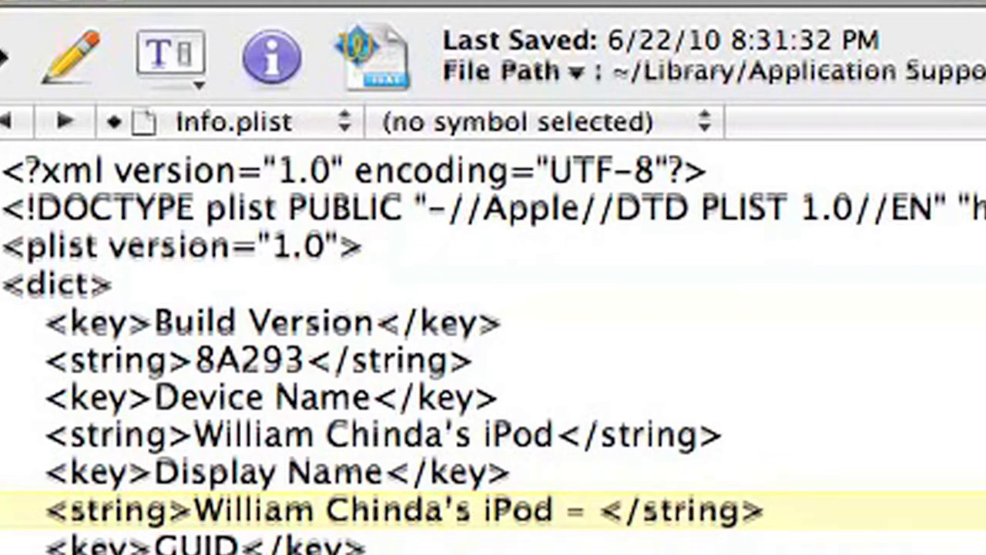
pyautogui.write('June 22,')
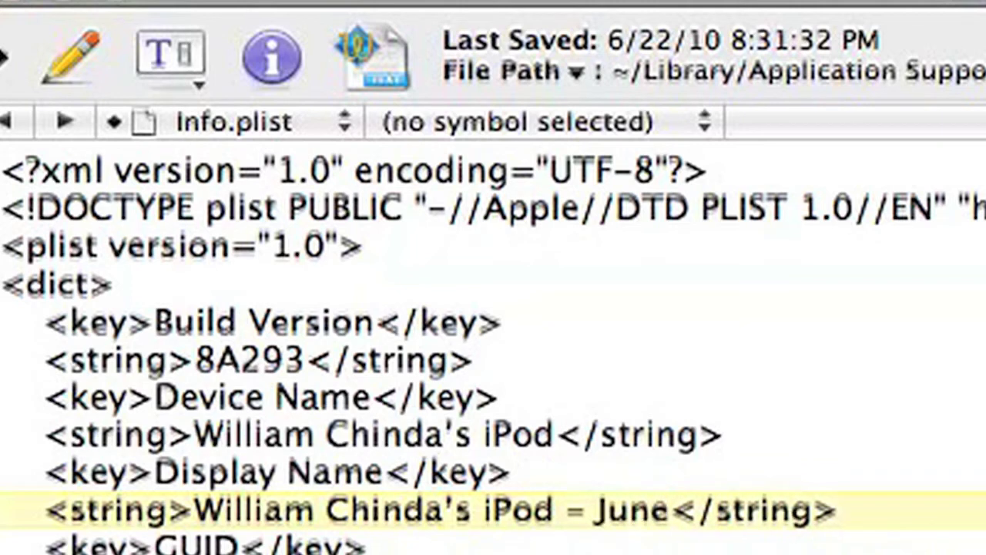
pyautogui.write(' 2010 = 8')
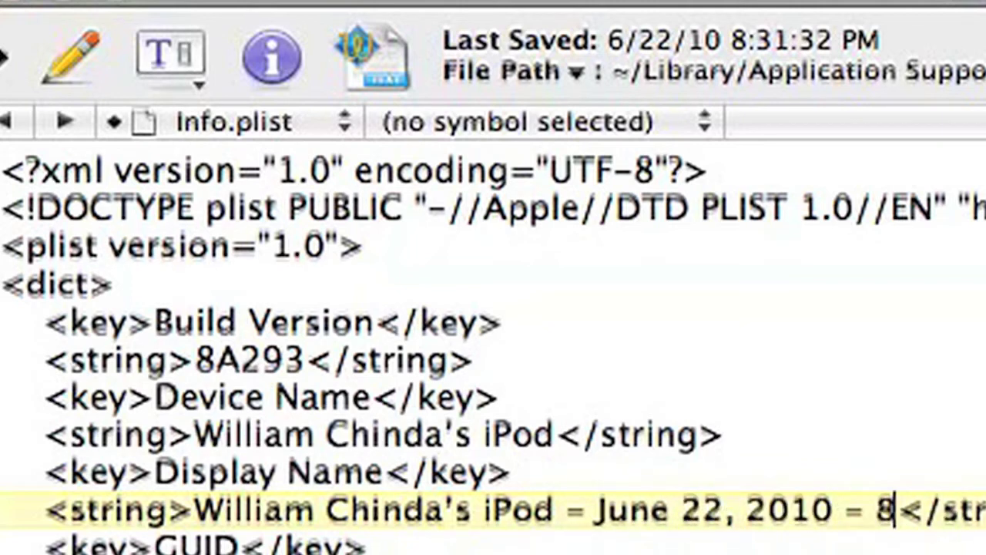
pyautogui.write('pm')
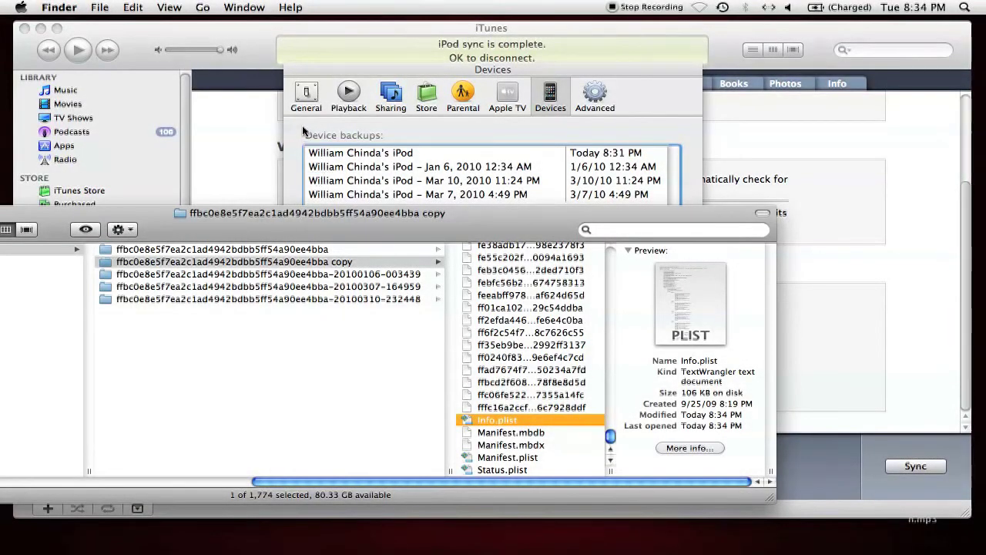
# Step: Review the backups listed in iTunes' Devices preferences
pyautogui.click(303, 129)
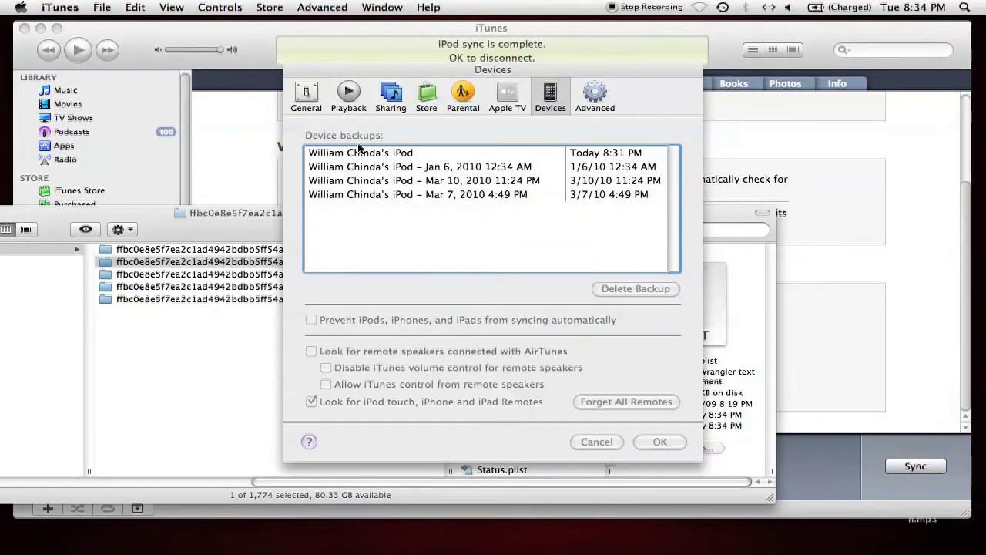
pyautogui.click(595, 442)
pyautogui.click(61, 7)
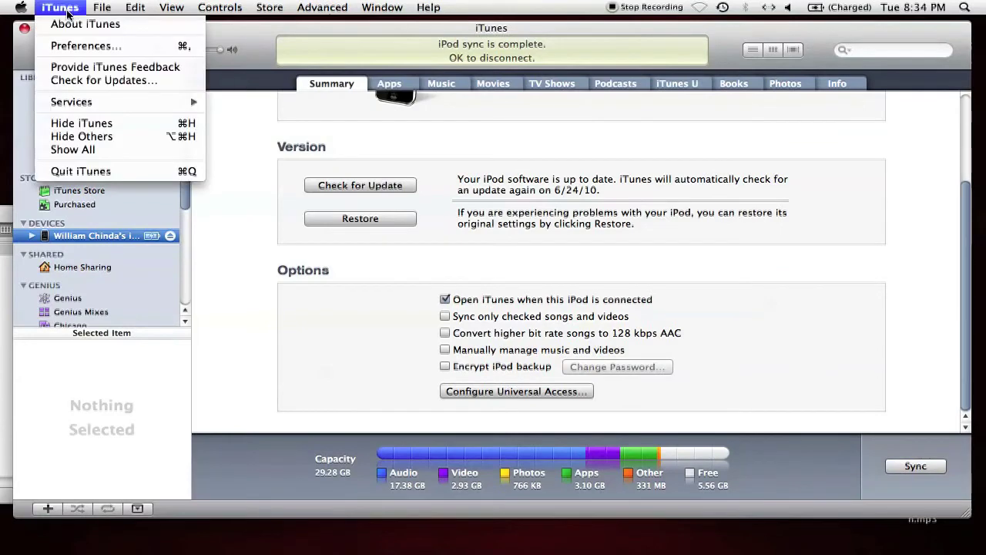
pyautogui.click(81, 46)
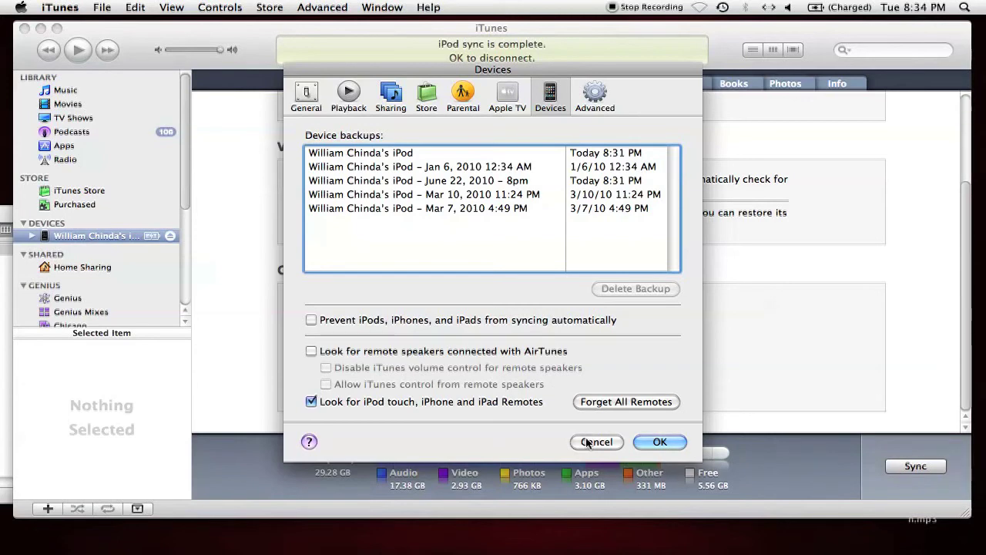
pyautogui.click(589, 442)
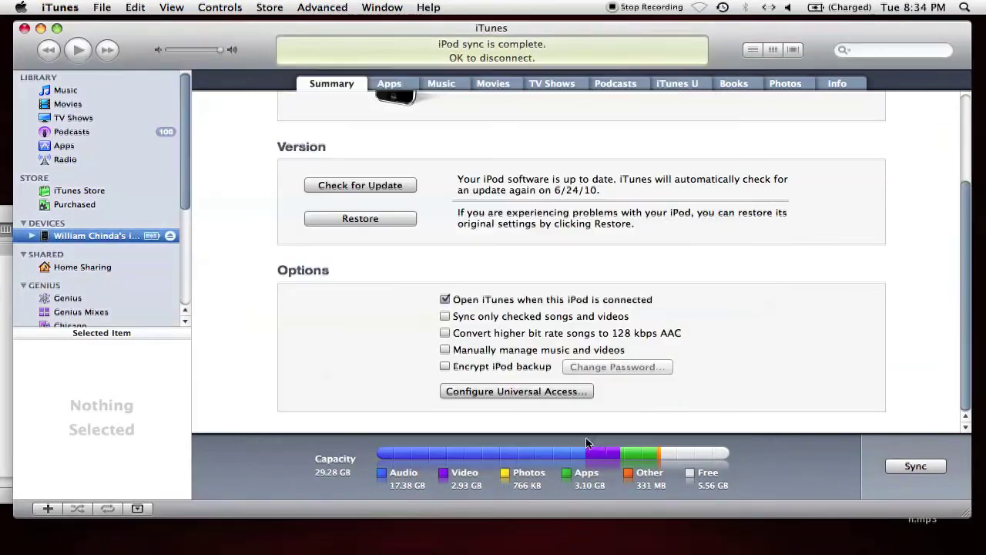
# Step: Back up the iPod again and recheck the Devices list for the June 22, 2010 – 8pm copy
pyautogui.rightClick(120, 240)
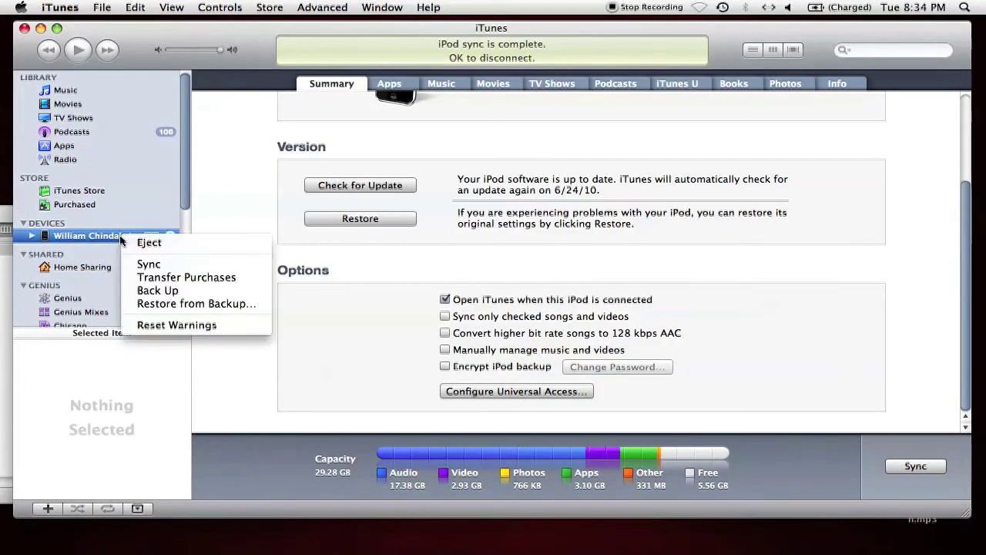
pyautogui.click(158, 290)
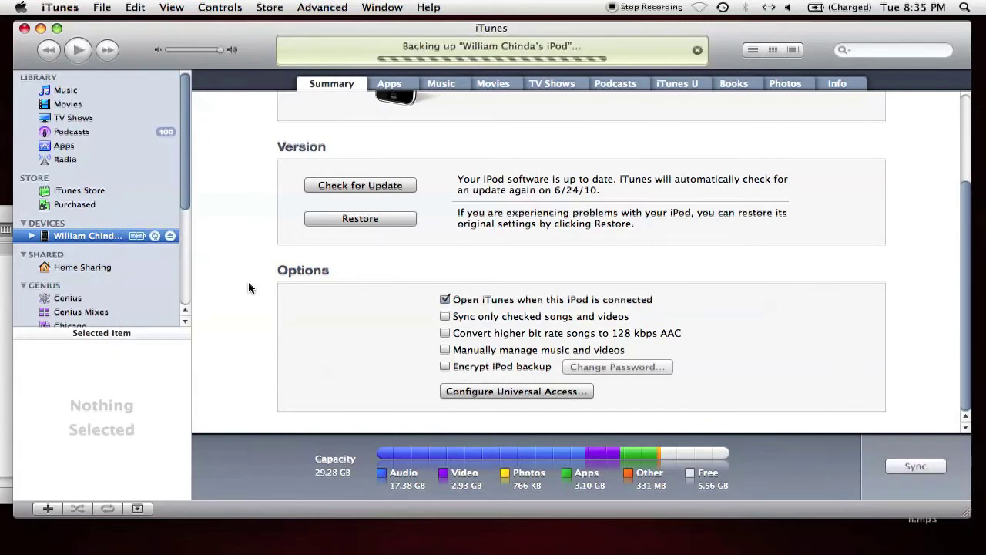
pyautogui.click(60, 8)
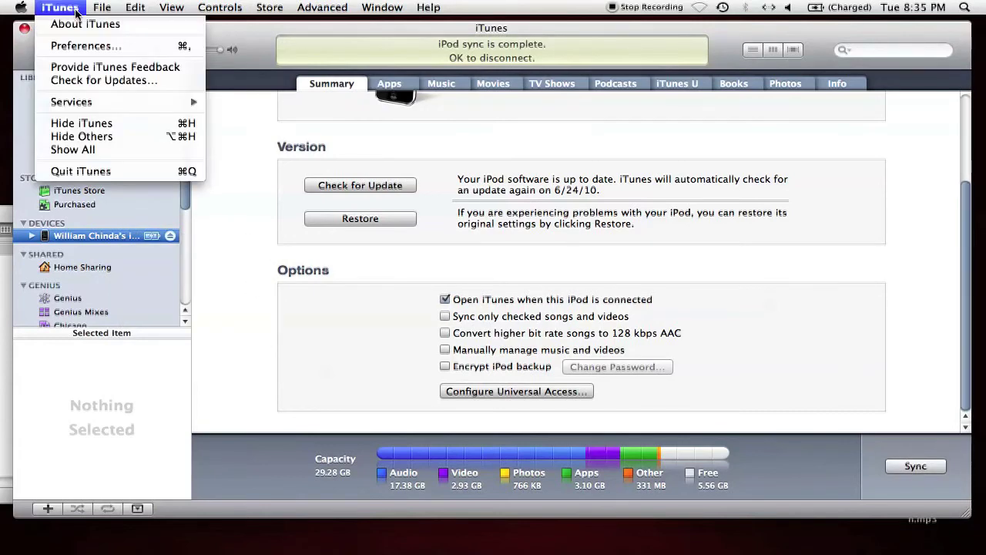
pyautogui.click(84, 46)
pyautogui.click(550, 98)
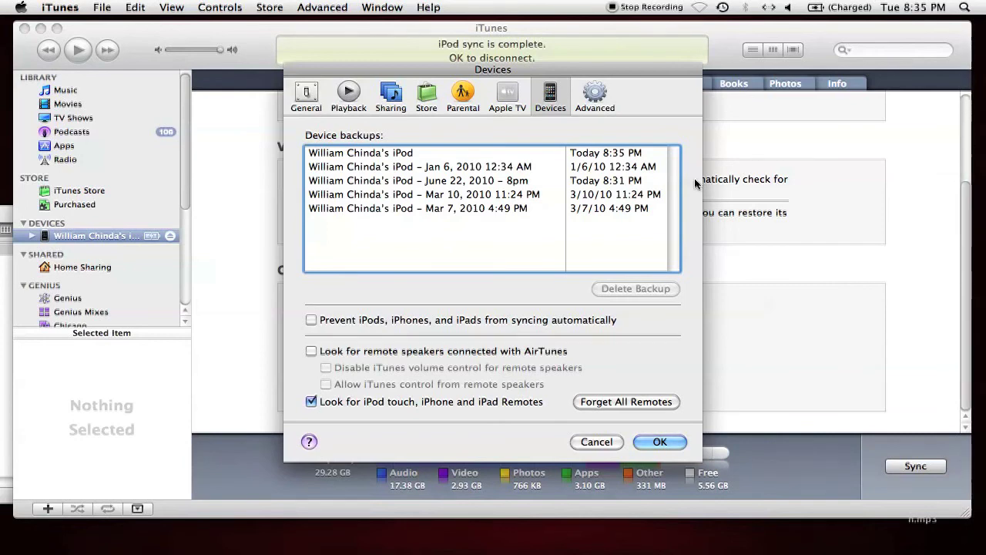
# Step: Open Restore from Backup for the iPod and list its five backups, including June 22, 2010 – 8pm
pyautogui.click(594, 443)
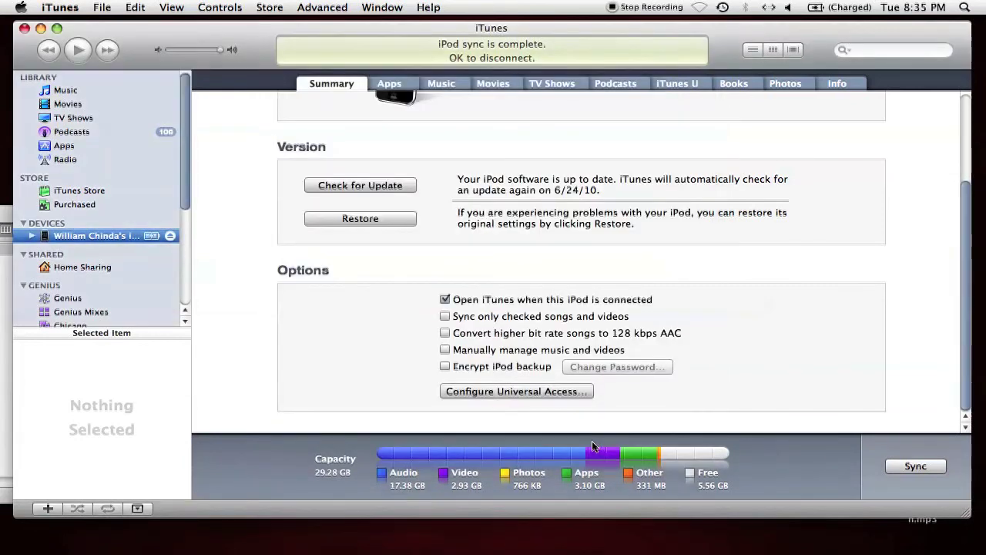
pyautogui.rightClick(127, 235)
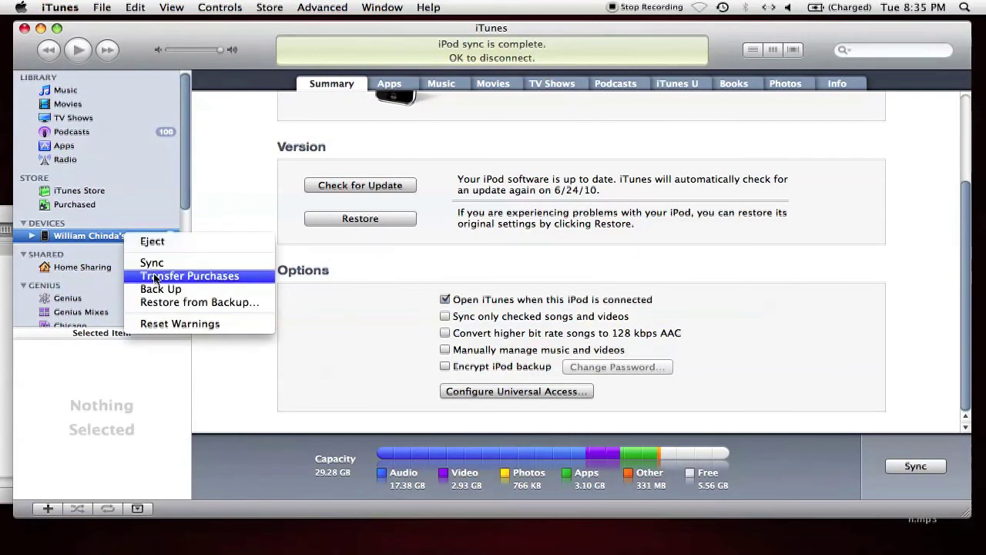
pyautogui.click(169, 302)
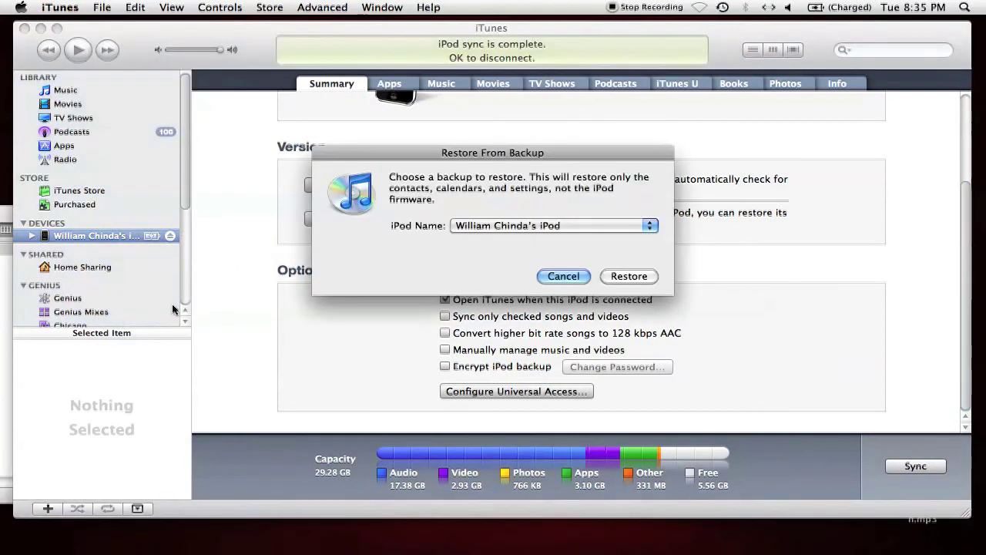
pyautogui.click(650, 225)
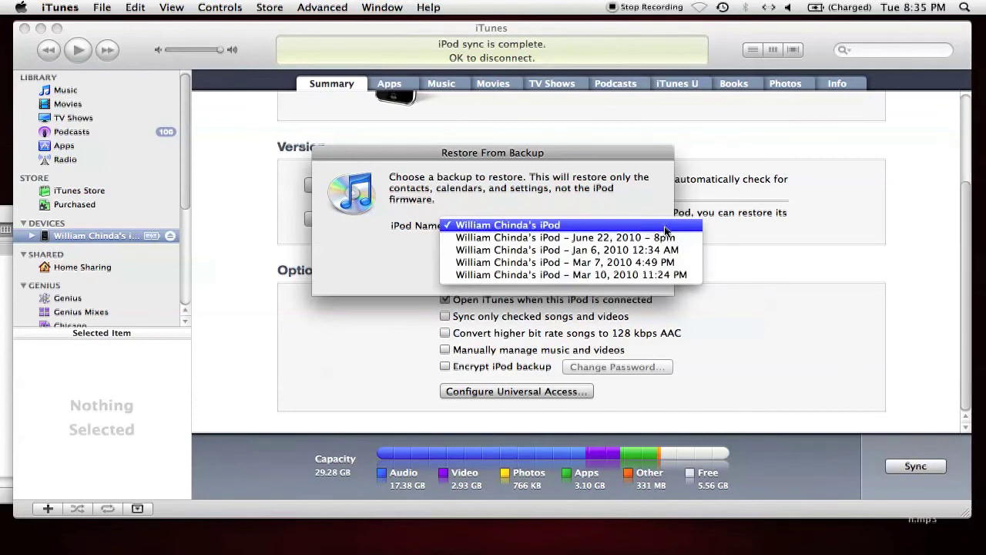